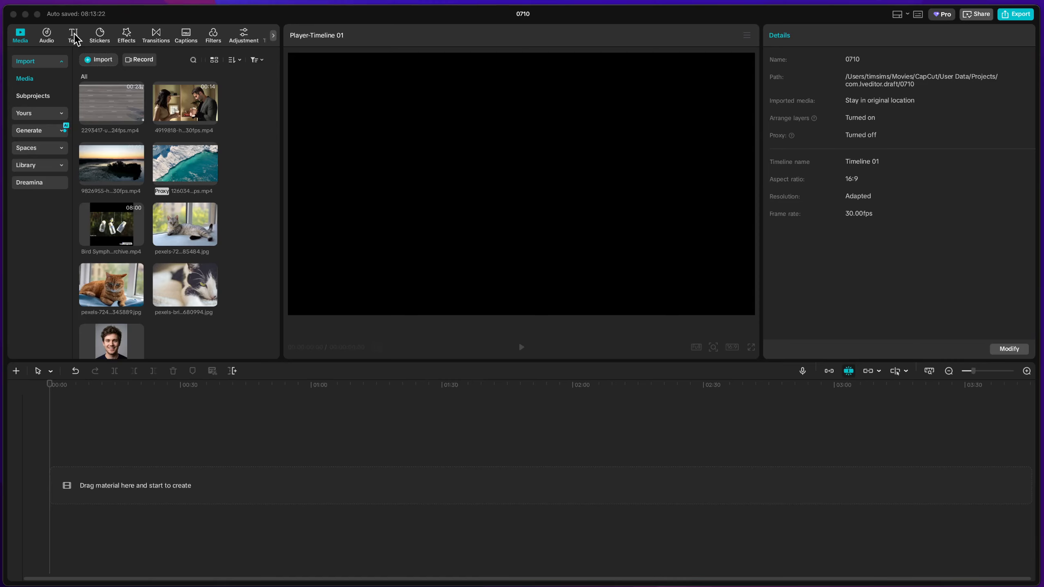
Add a default text clip to the start of the empty timeline
click(74, 38)
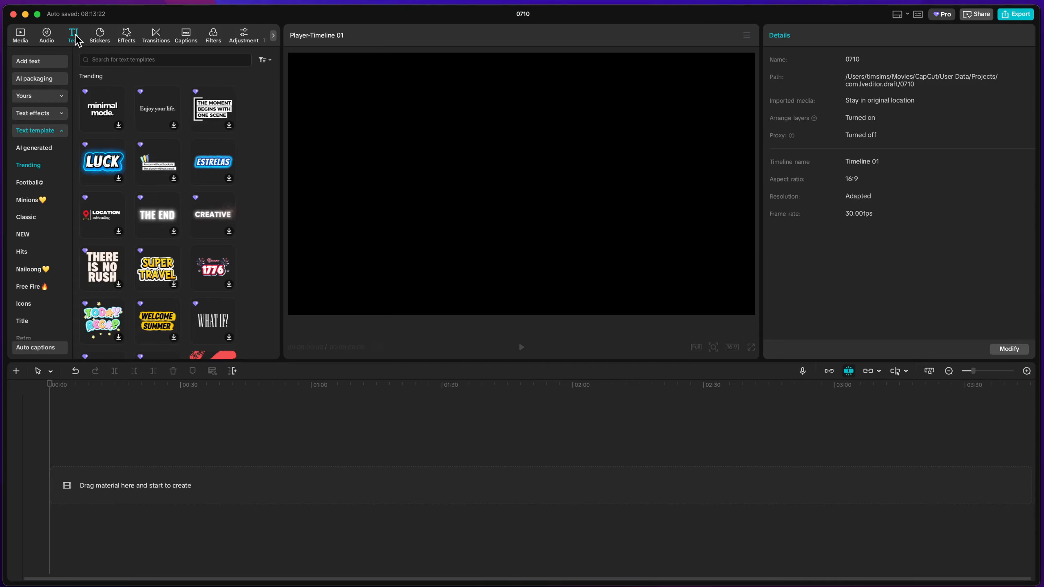
click(45, 63)
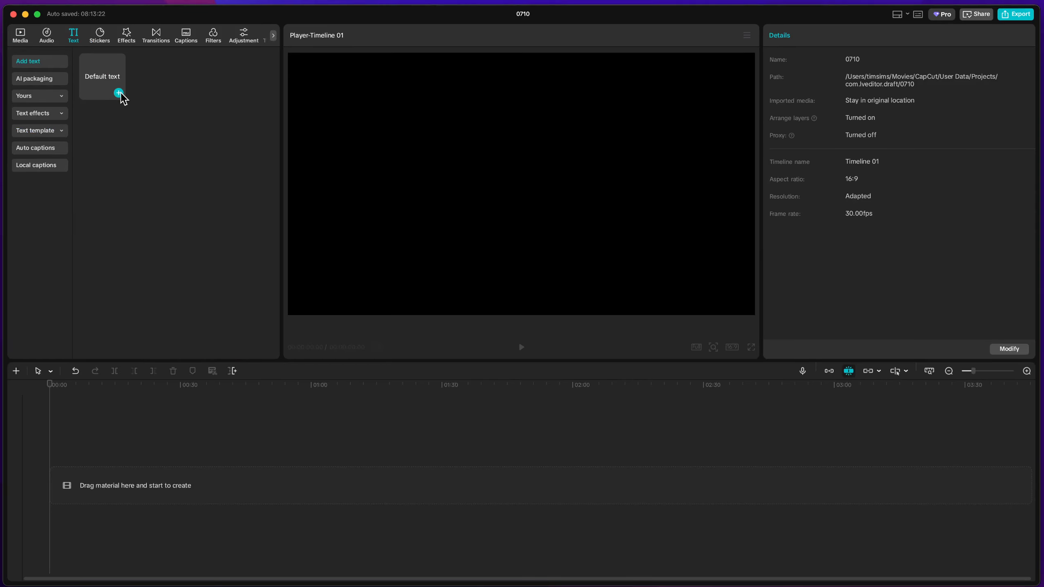
click(118, 93)
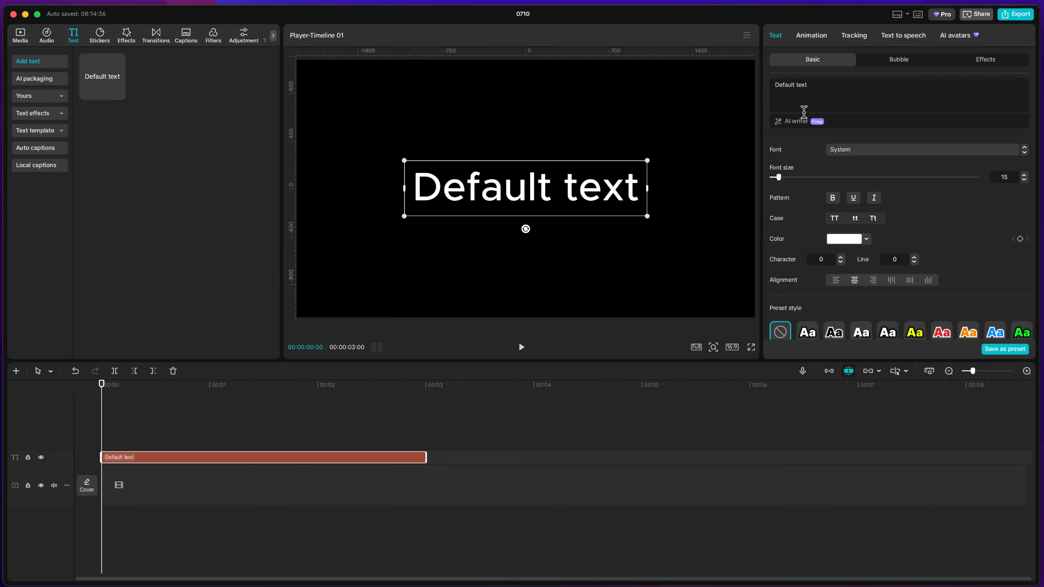
Replace the default wording of the text clip with 18 consecutive underscores to form a continuous horizontal line
click(840, 92)
key(super+a)
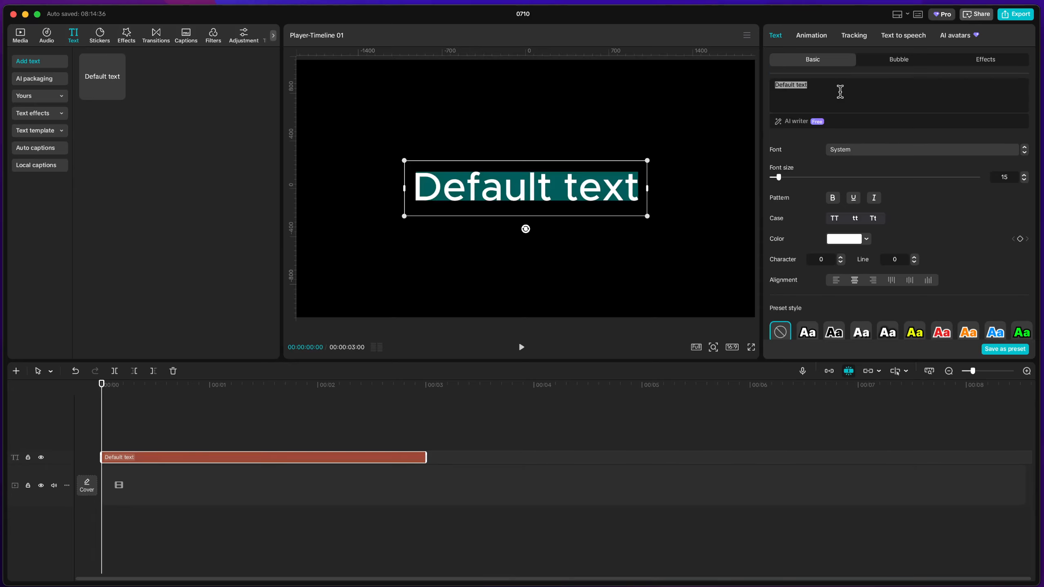
text(-)
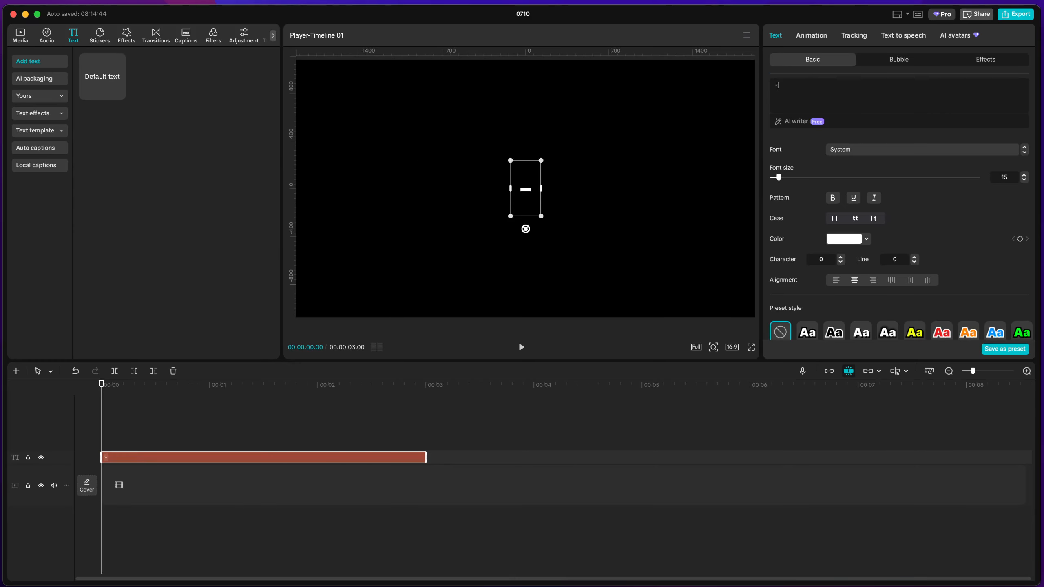
text(_)
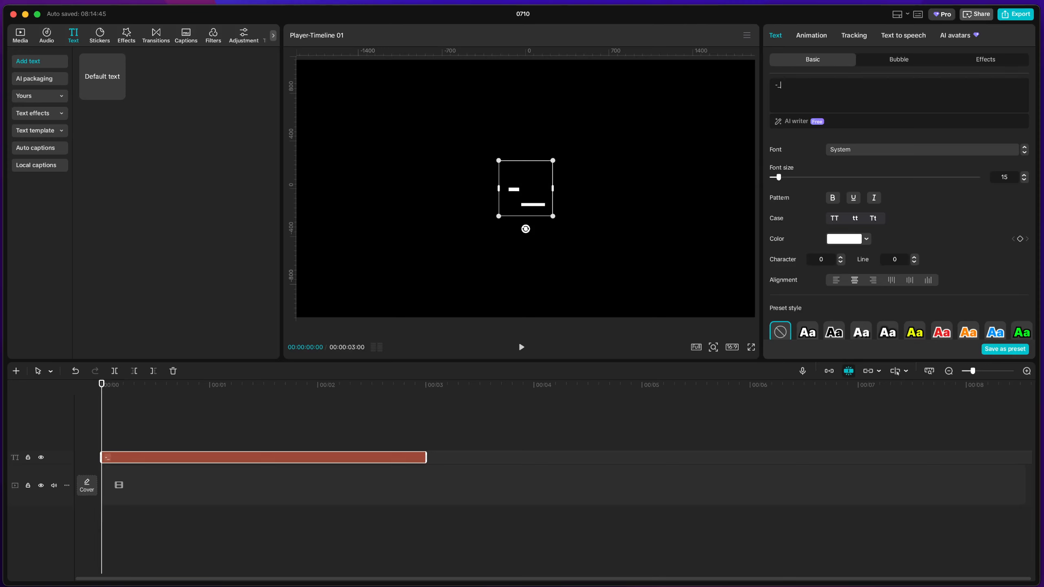
key(BackSpace)
key(BackSpace)
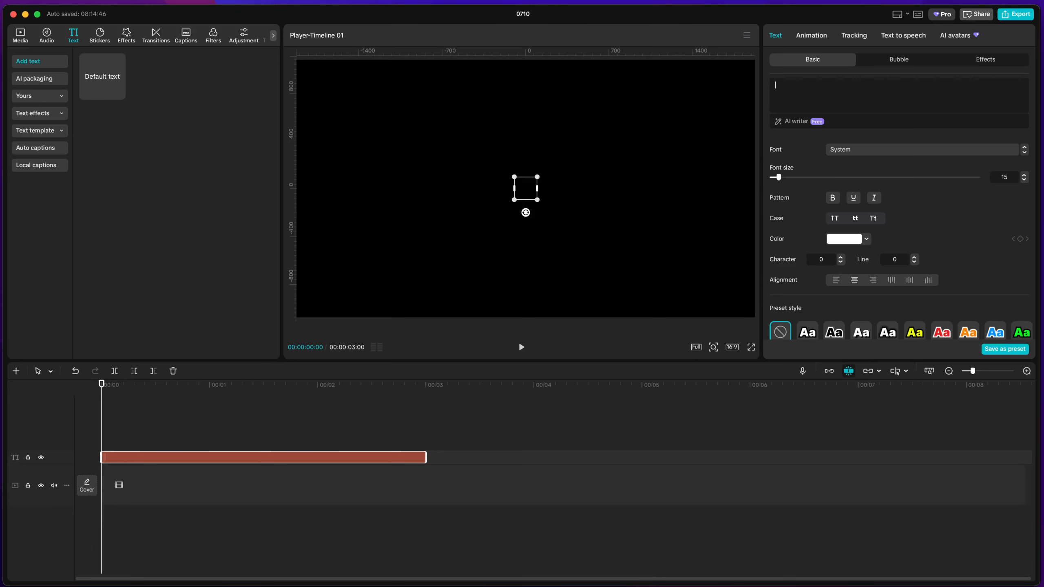
text(_)
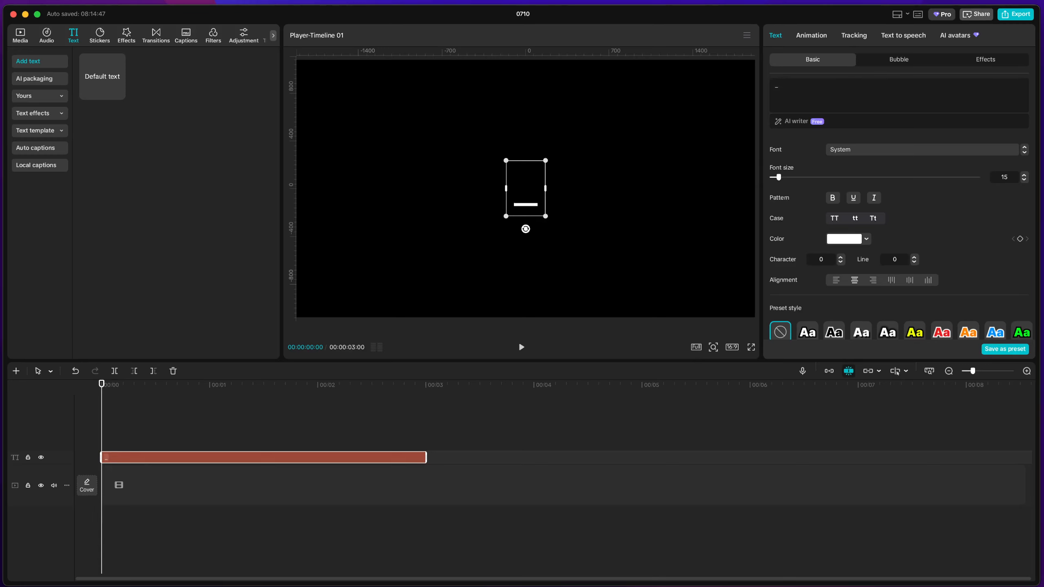
text(_______)
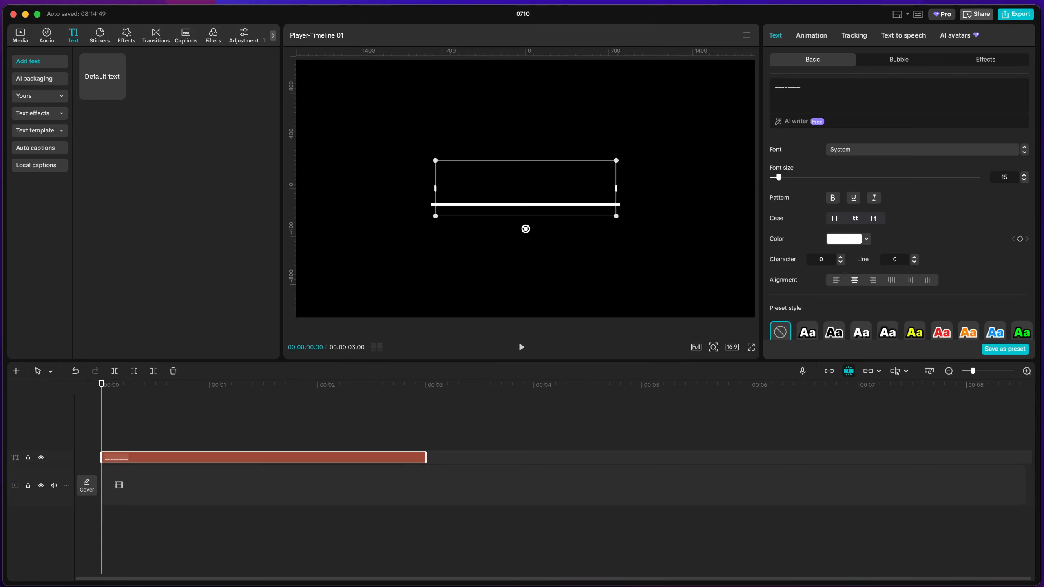
text(______)
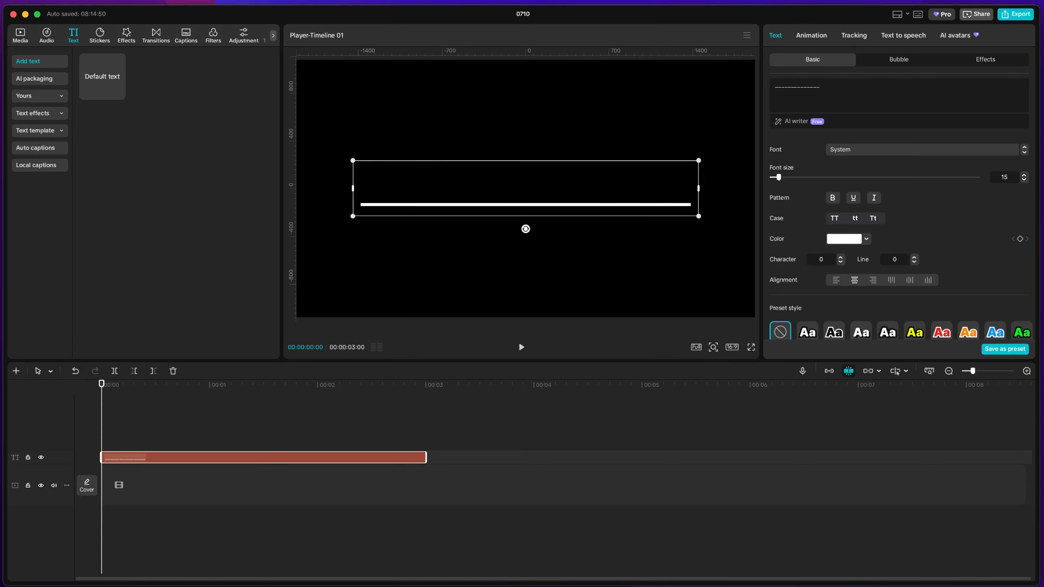
text(___)
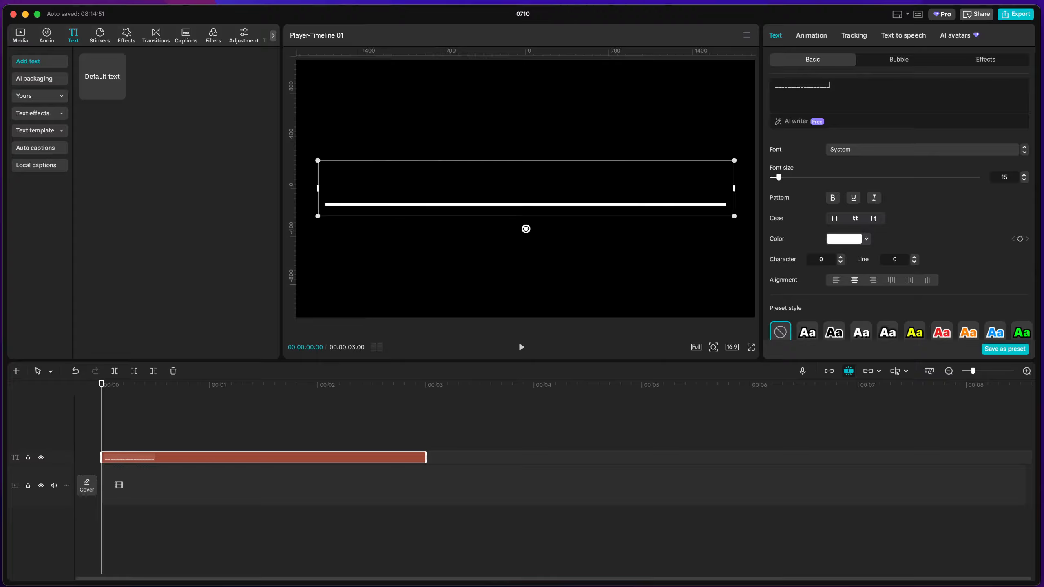
text(_)
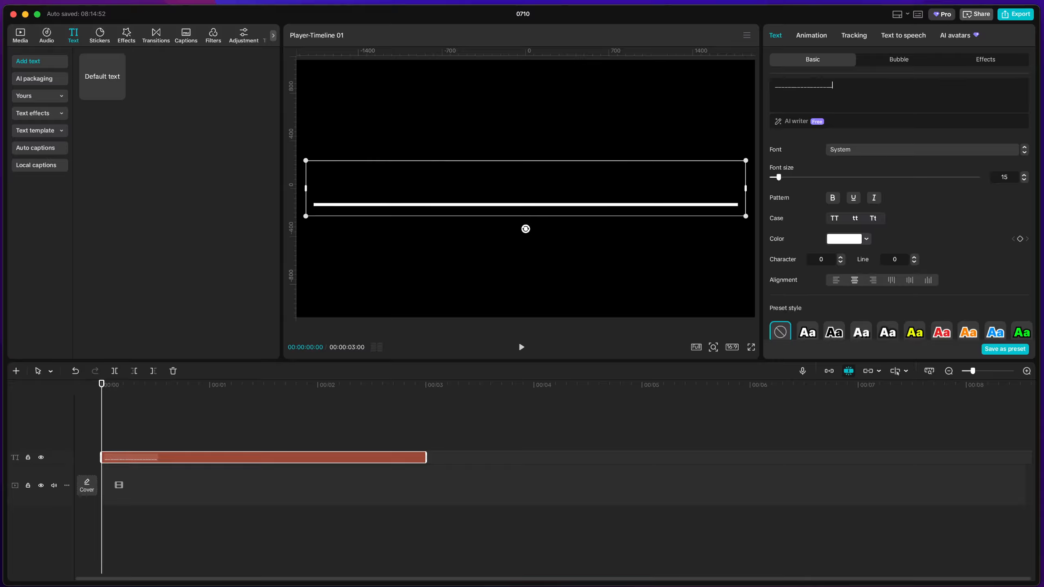
Apply bold formatting to the underscore line
click(908, 155)
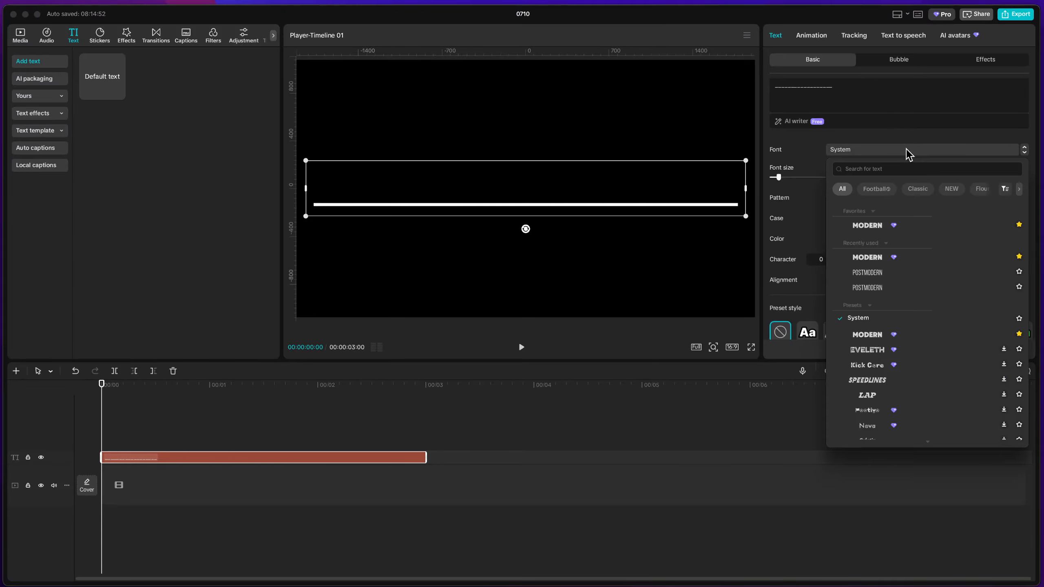
click(908, 155)
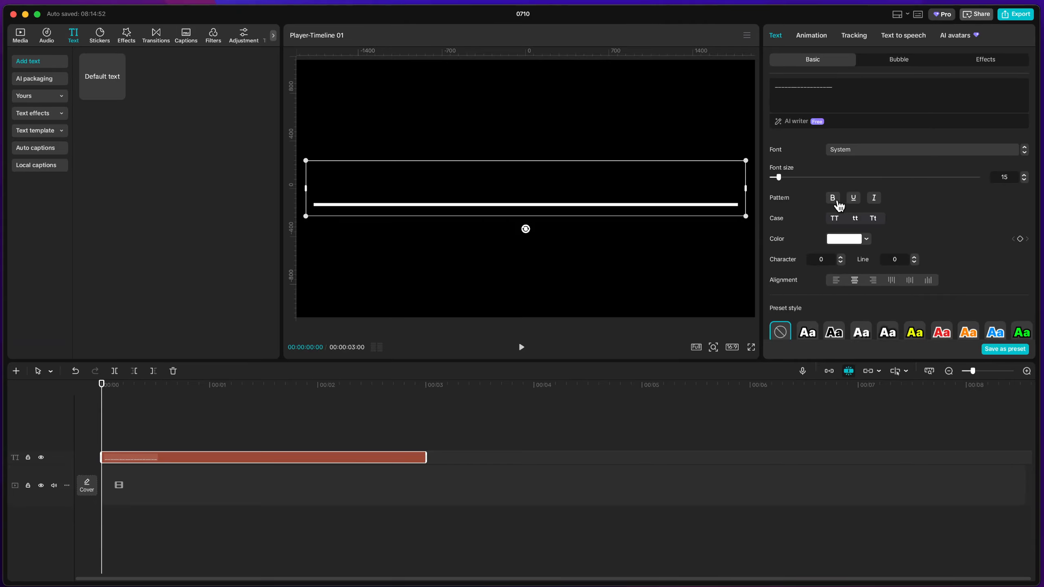
click(835, 199)
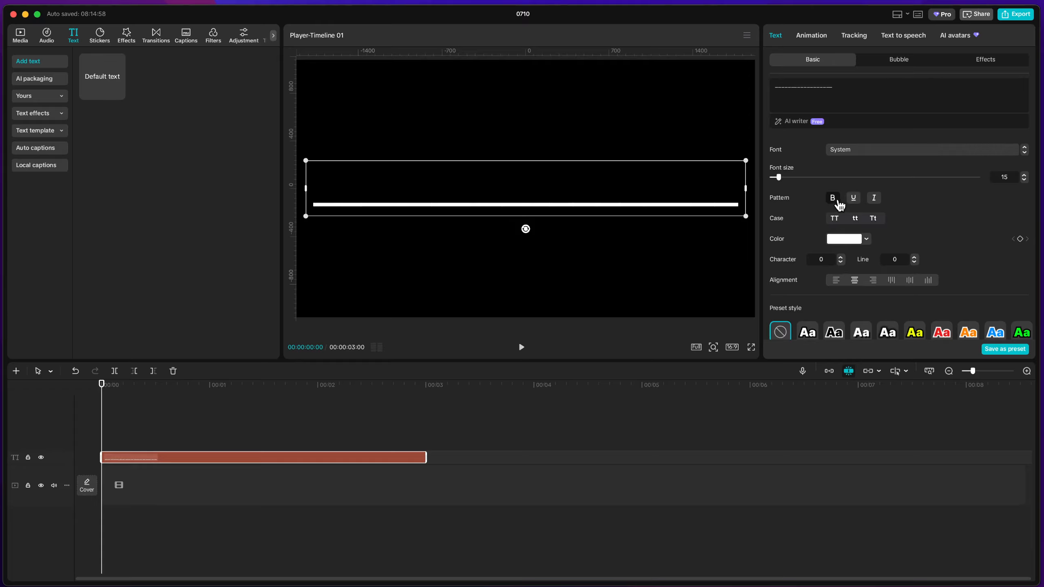
Try the Modern font on the underscore line, and return it to the System font
click(874, 153)
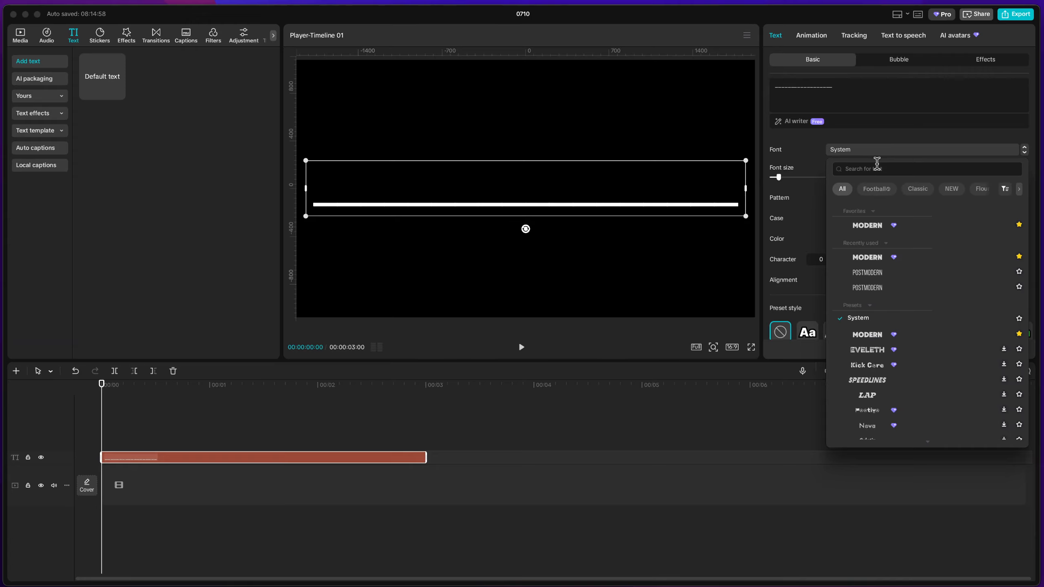
click(880, 230)
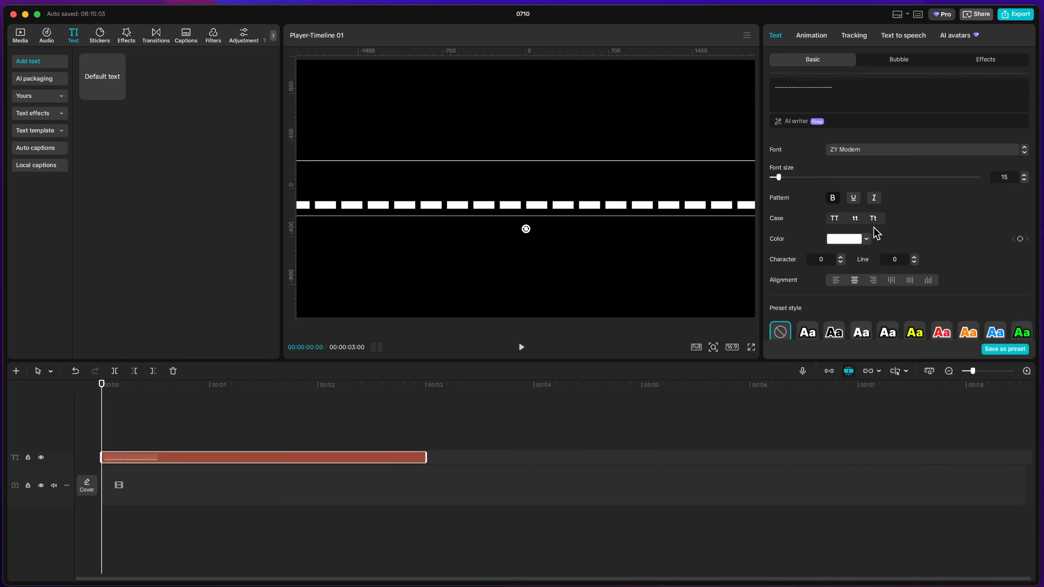
click(872, 153)
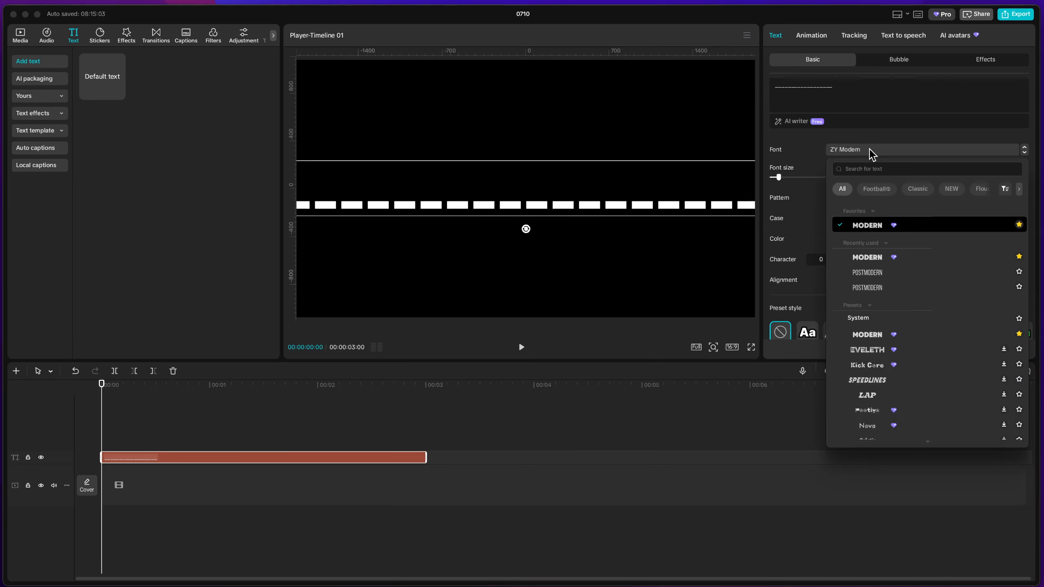
click(871, 257)
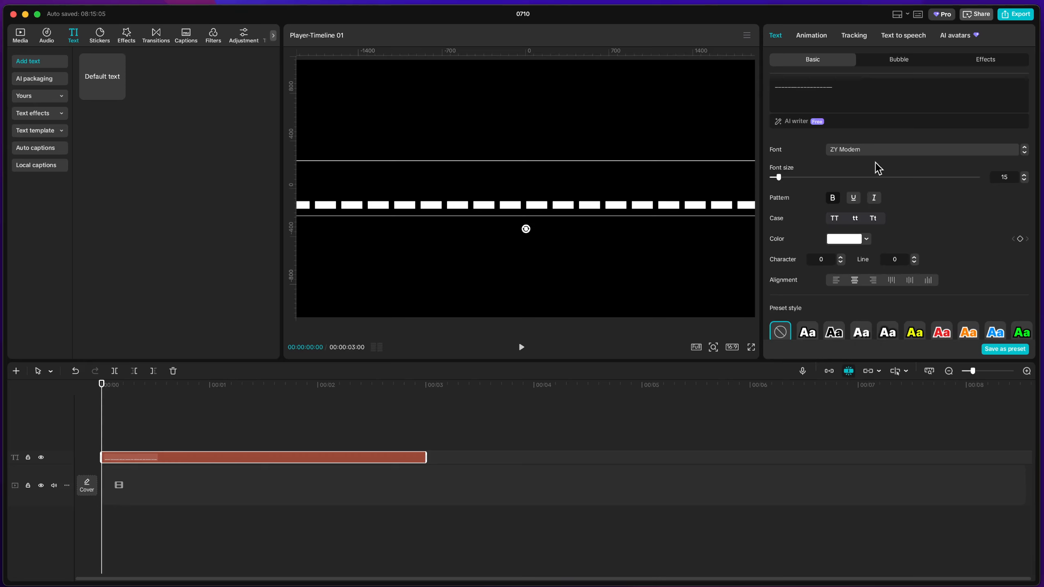
click(887, 156)
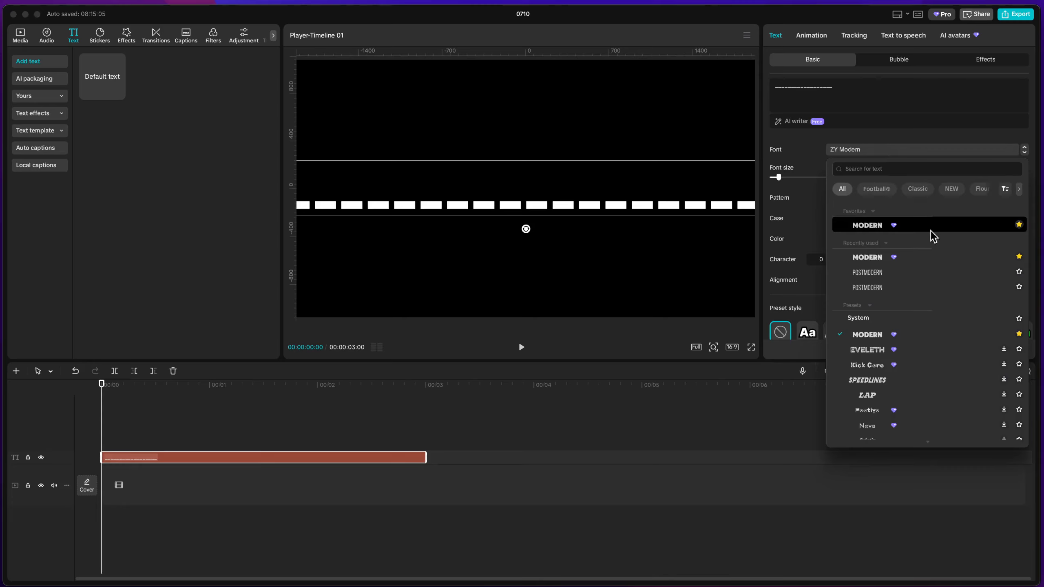
click(872, 320)
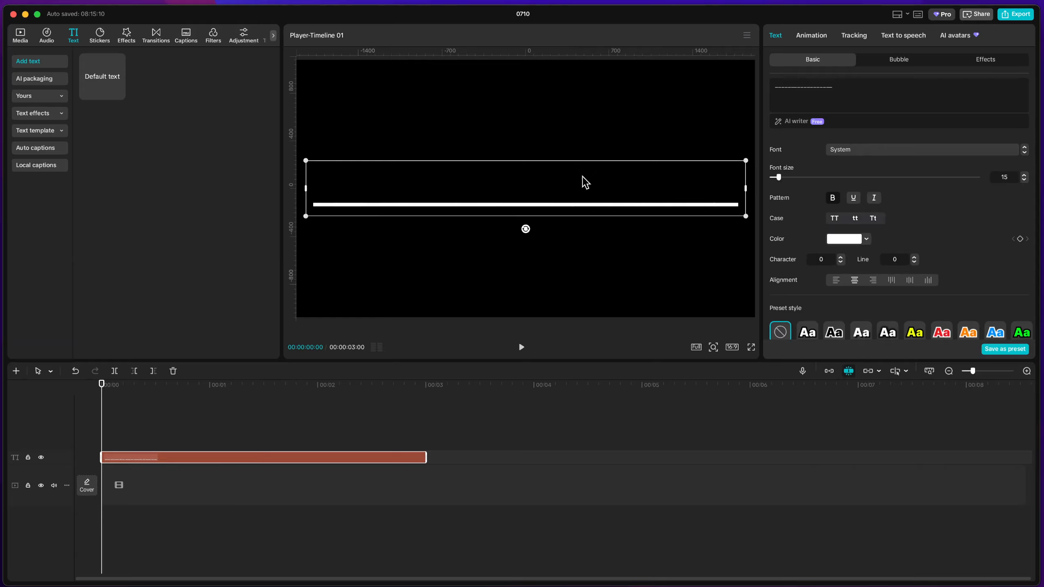
Widen the underscore line's text box slightly and centre it in the frame at position 0, 0
drag(583, 180, 585, 198)
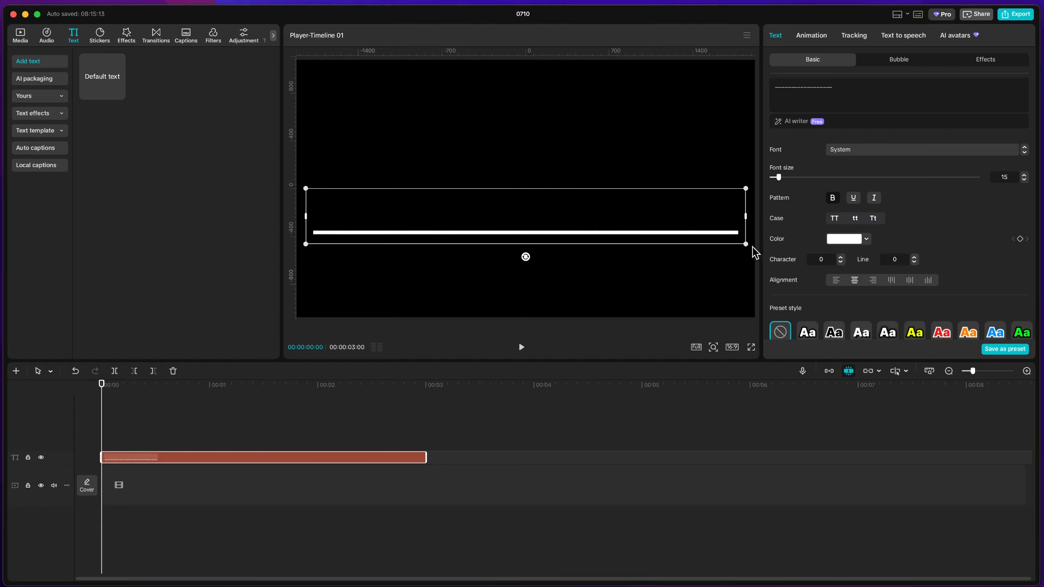
drag(746, 216, 750, 219)
drag(530, 216, 532, 190)
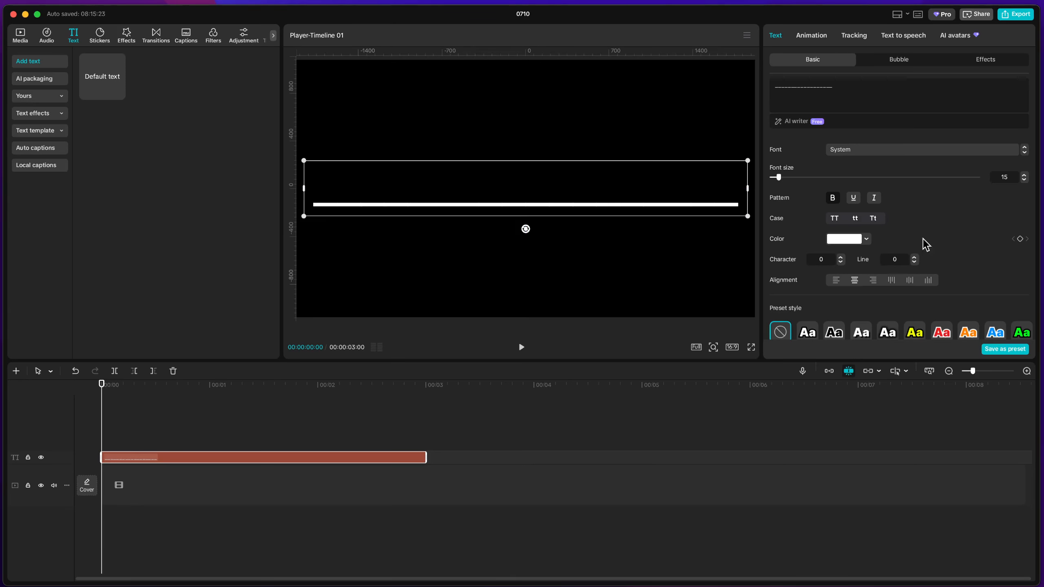
Examine the text clip's formatting options, including transform, blend, stroke, background, glow and shadow
scroll(956, 249, down, 5)
scroll(960, 250, down, 5)
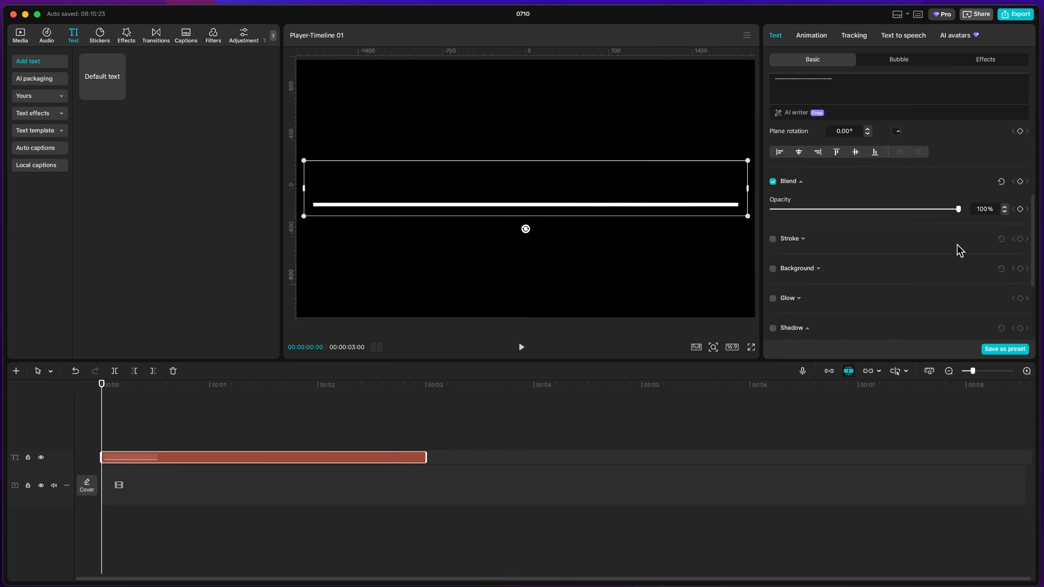
scroll(956, 250, up, 2)
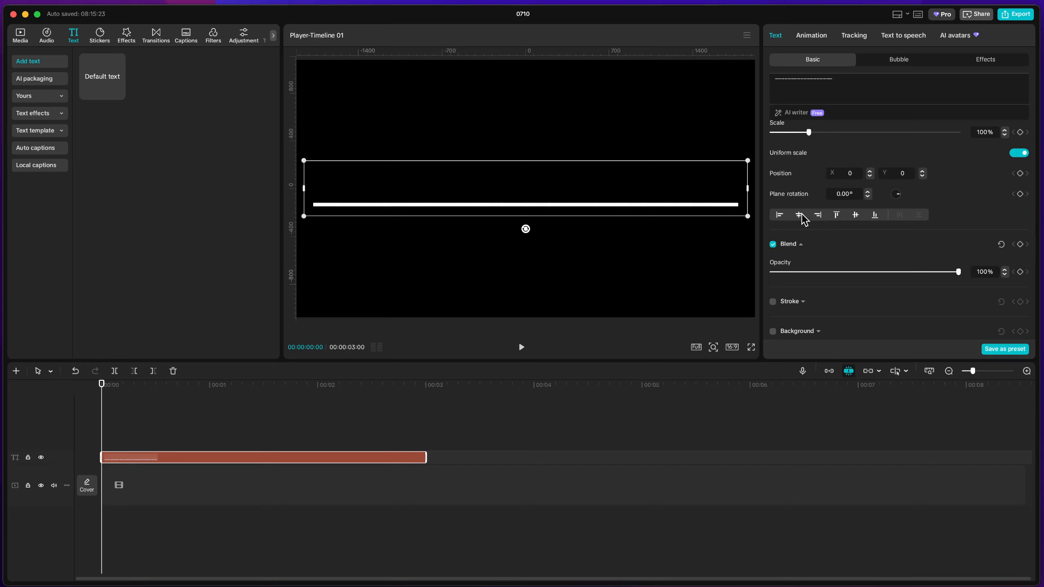
scroll(820, 228, down, 6)
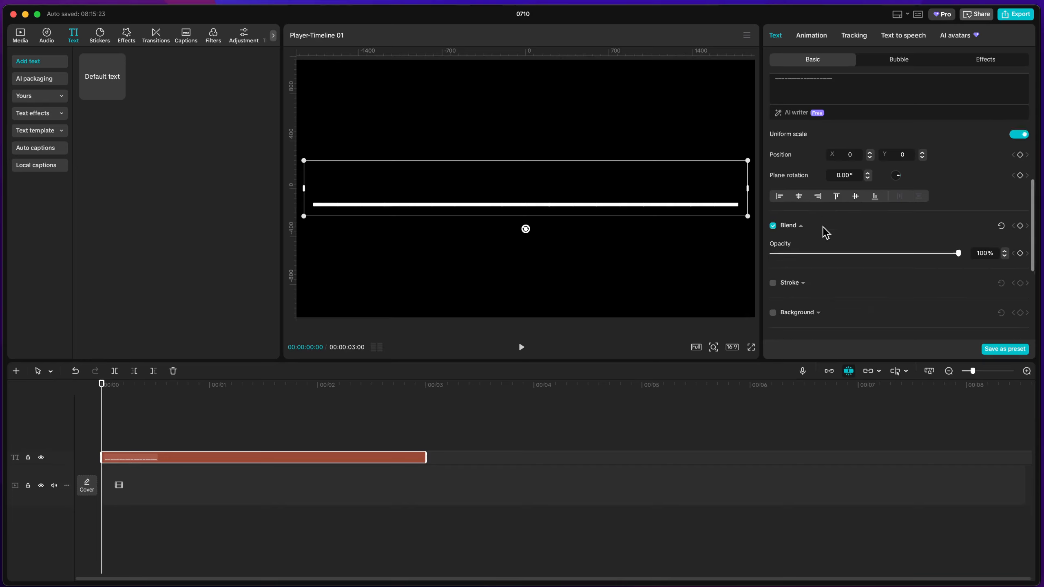
scroll(825, 232, down, 1)
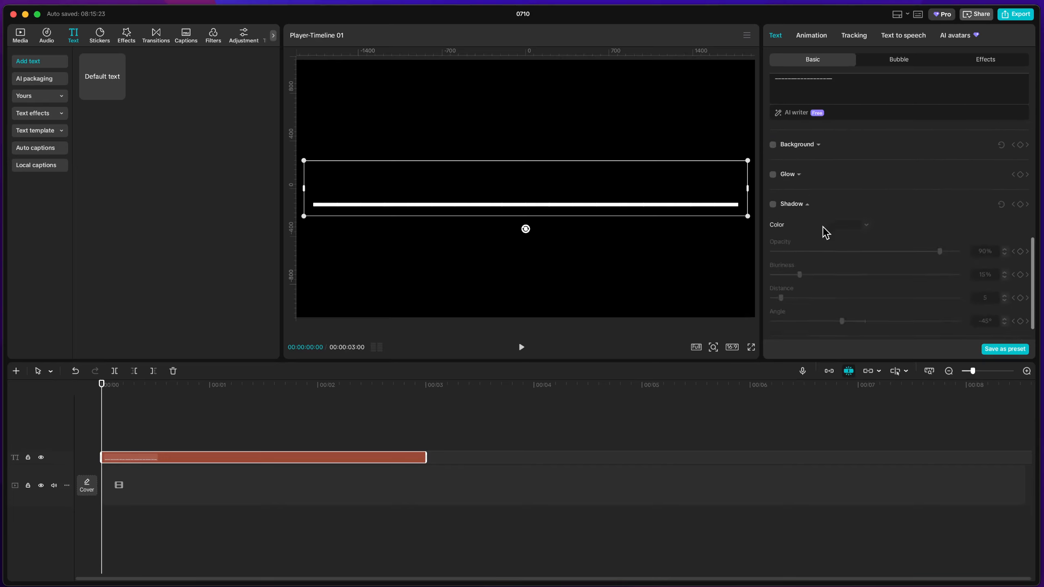
scroll(825, 233, up, 7)
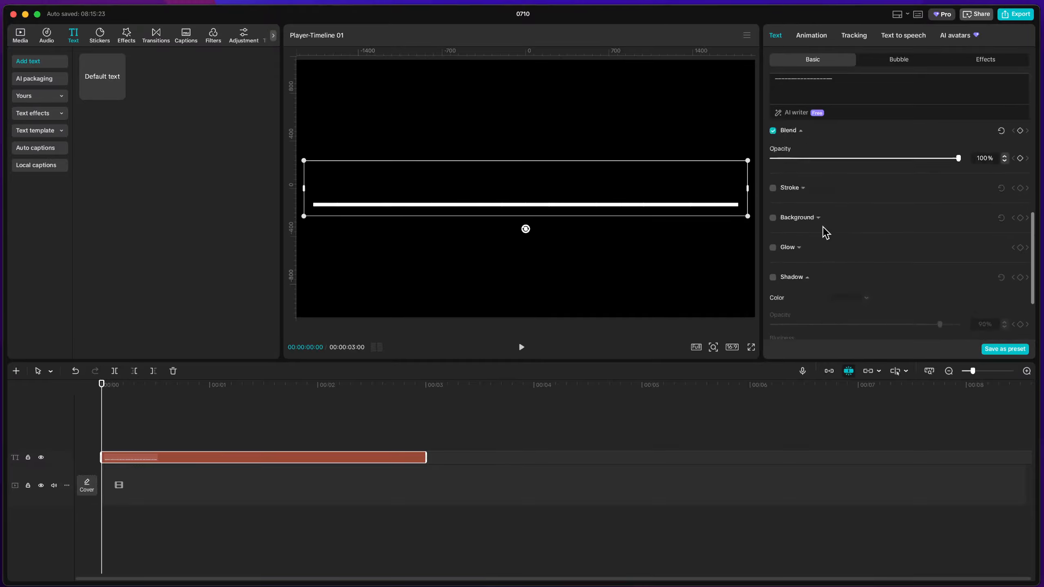
scroll(824, 233, up, 5)
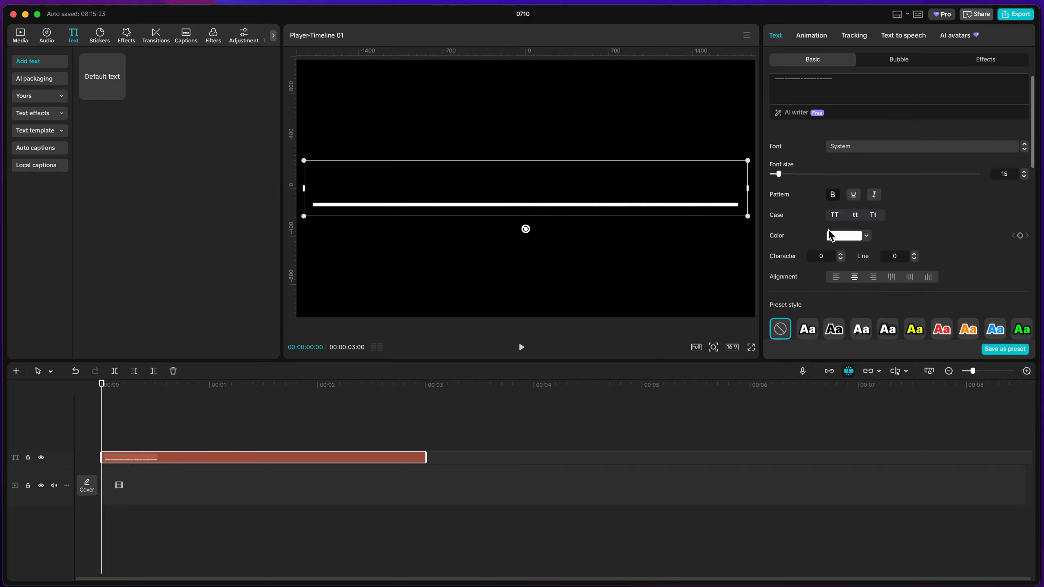
scroll(906, 251, up, 1)
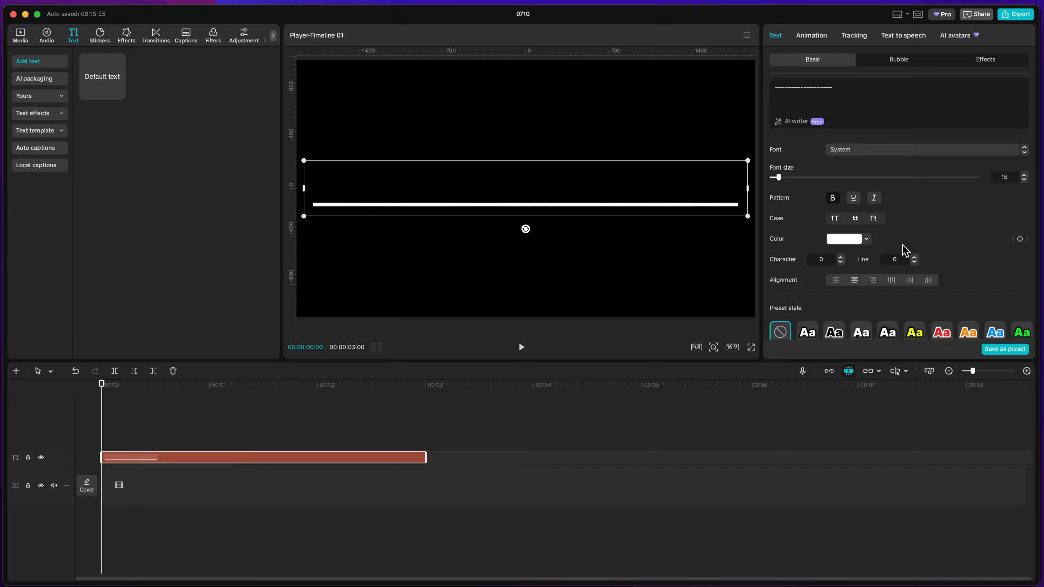
Try red DE2929 and muted red D27272 as the underscore line's text colour, settle on a pale yellow near E3D177, and deselect the clip
scroll(906, 251, down, 3)
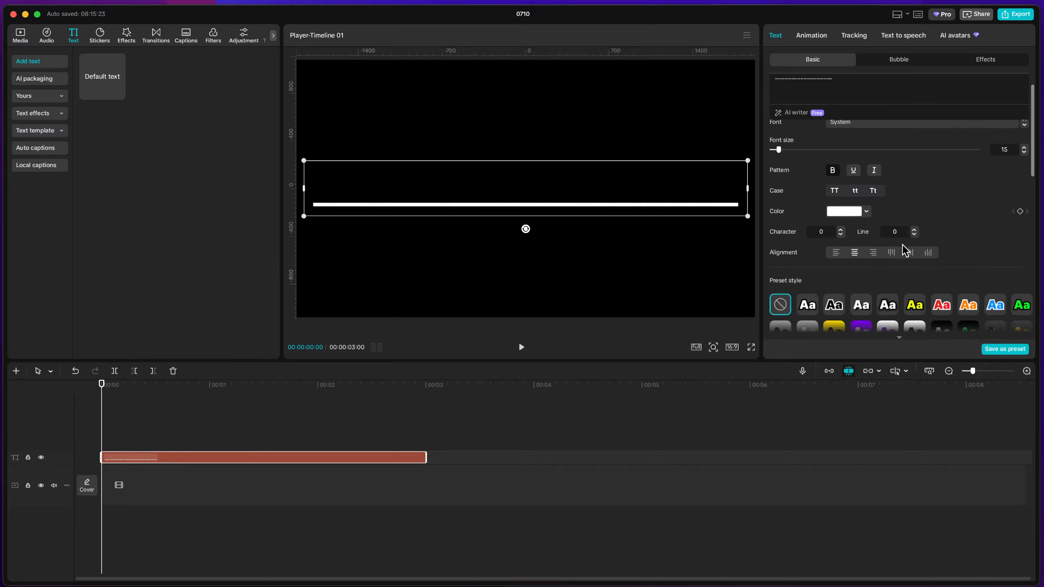
scroll(906, 251, down, 8)
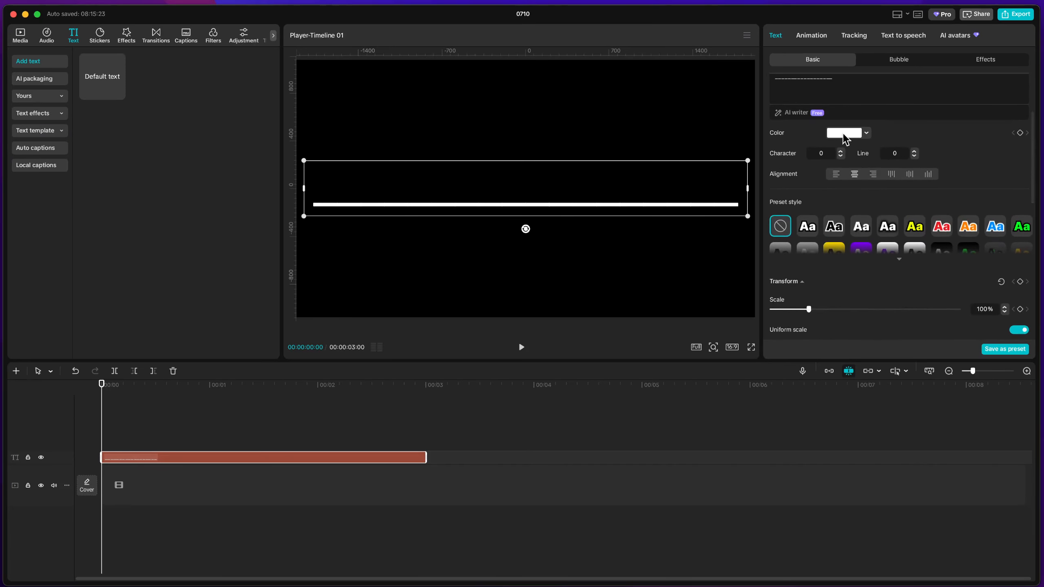
click(866, 133)
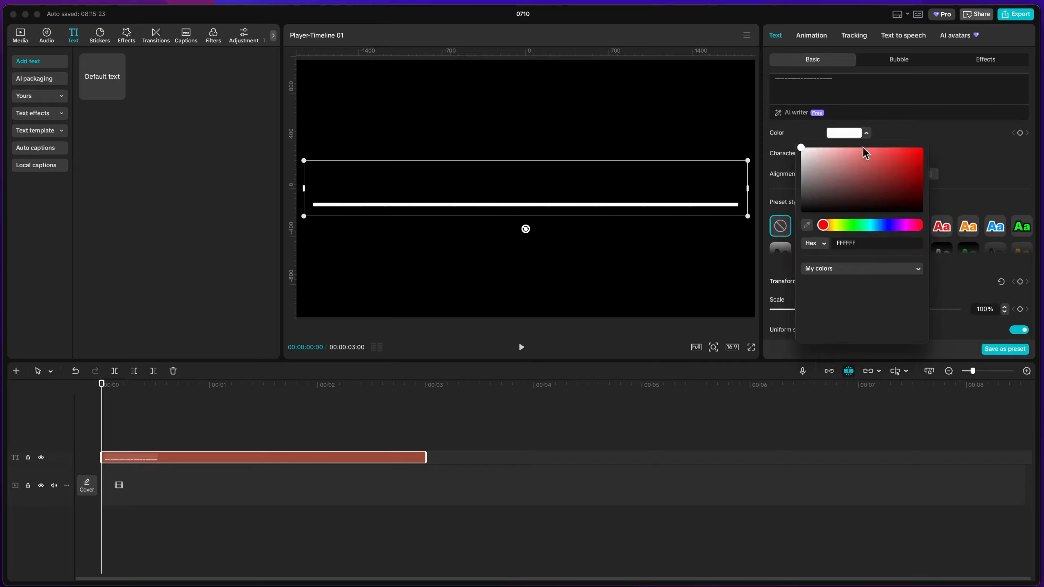
click(901, 156)
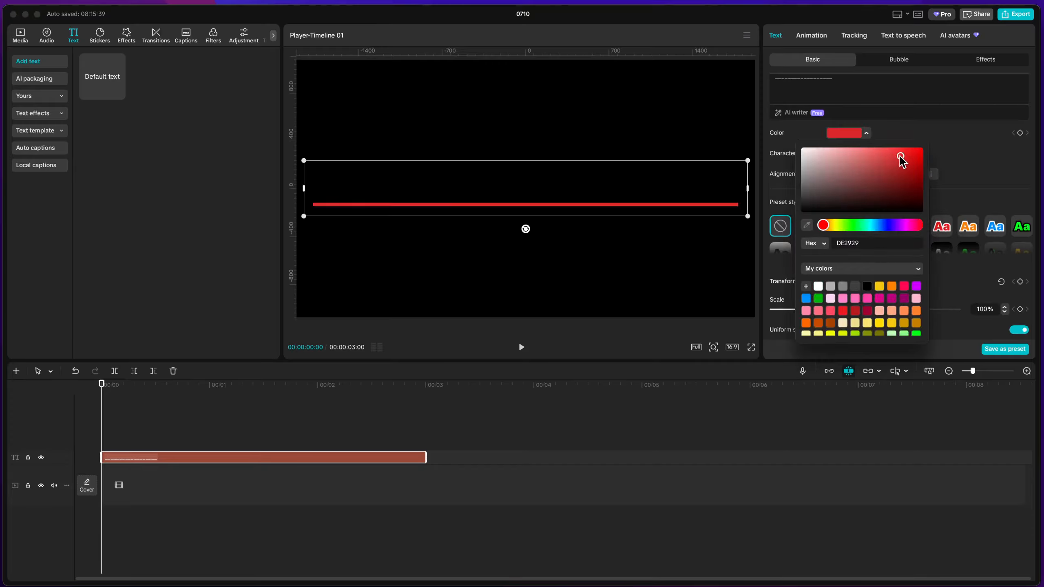
drag(900, 156, 857, 159)
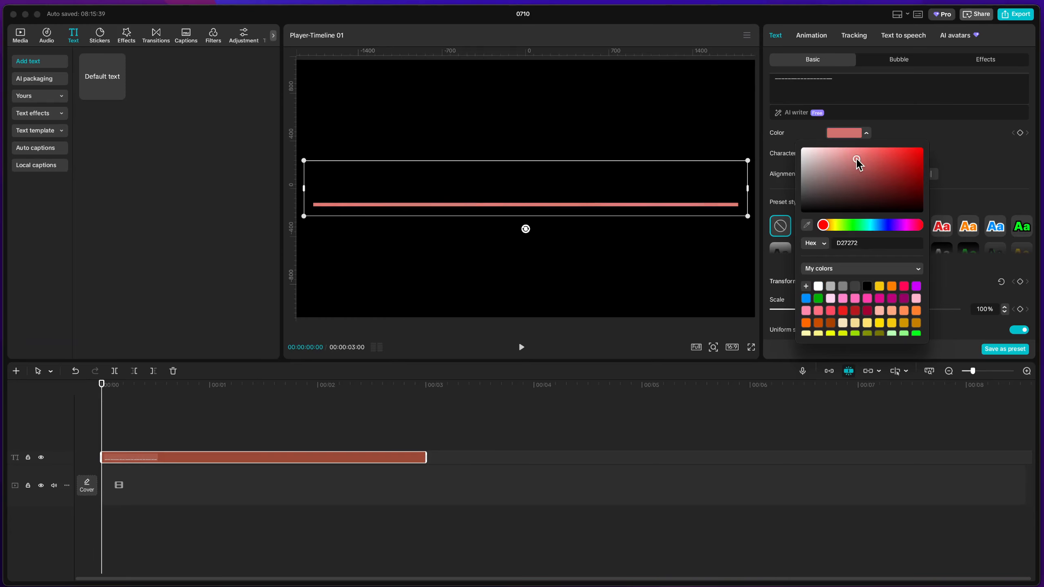
click(839, 225)
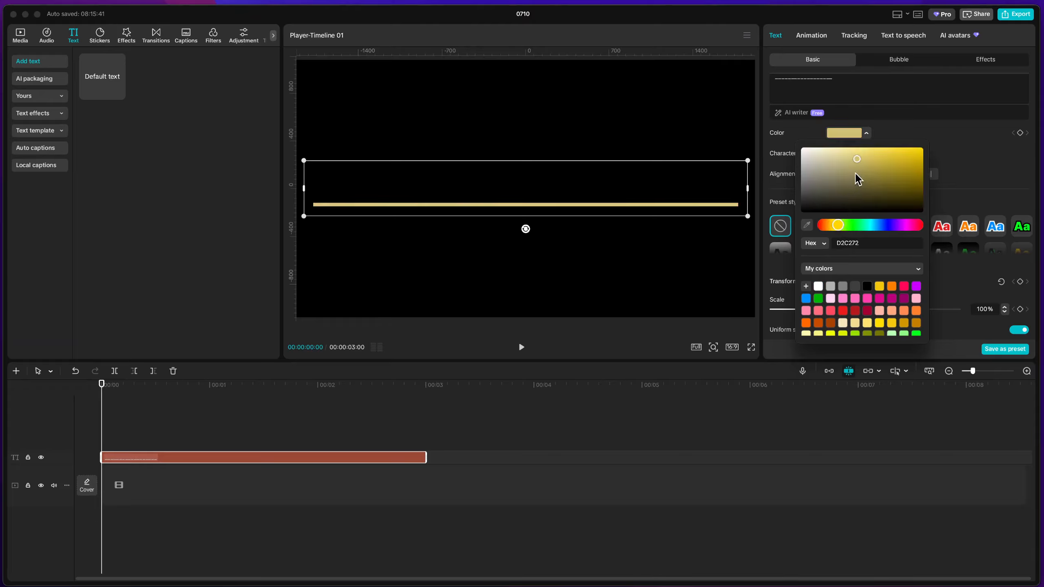
click(860, 154)
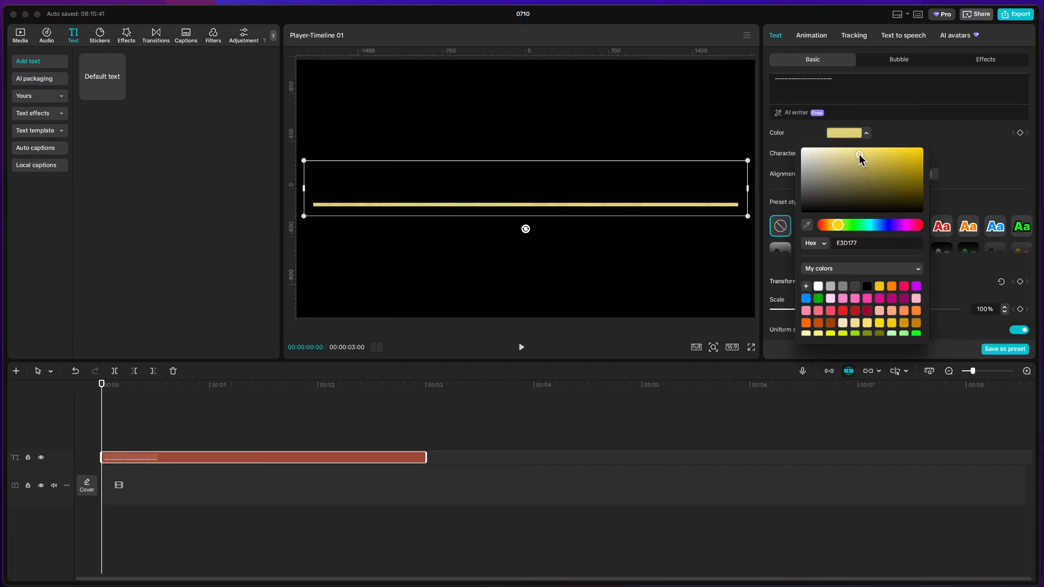
drag(860, 154, 860, 154)
click(964, 166)
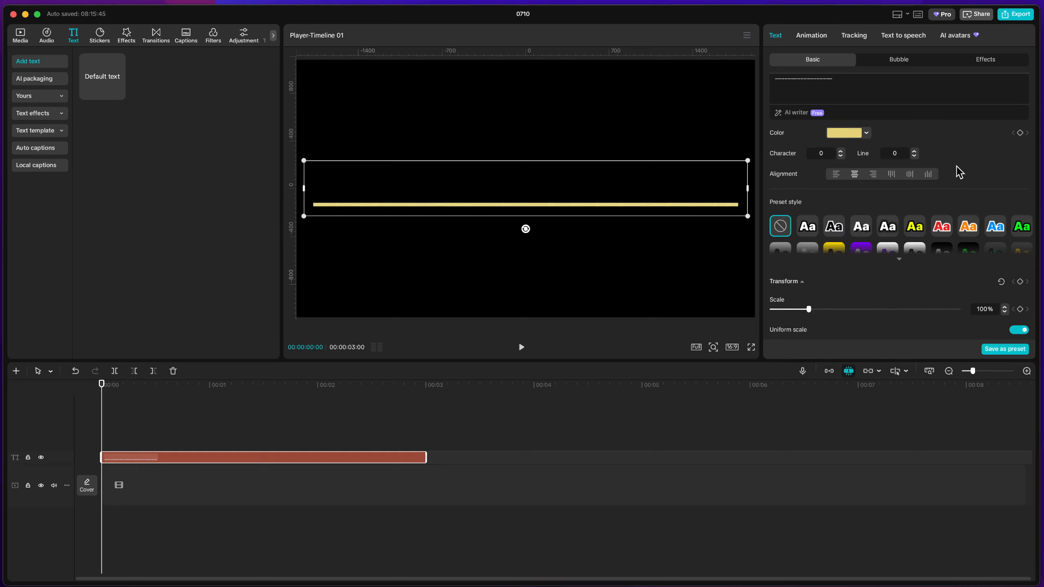
scroll(959, 173, up, 4)
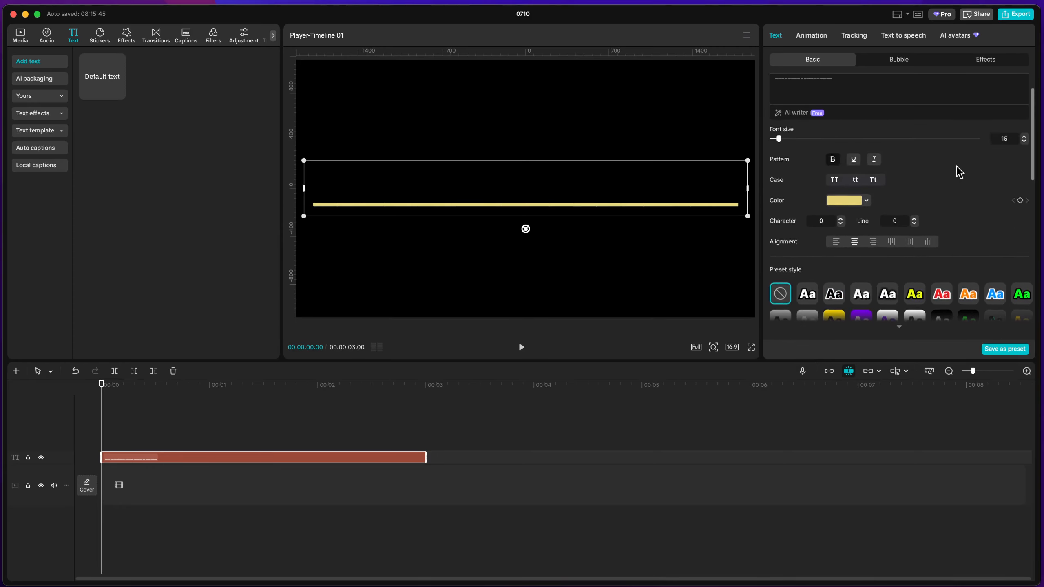
scroll(960, 172, up, 1)
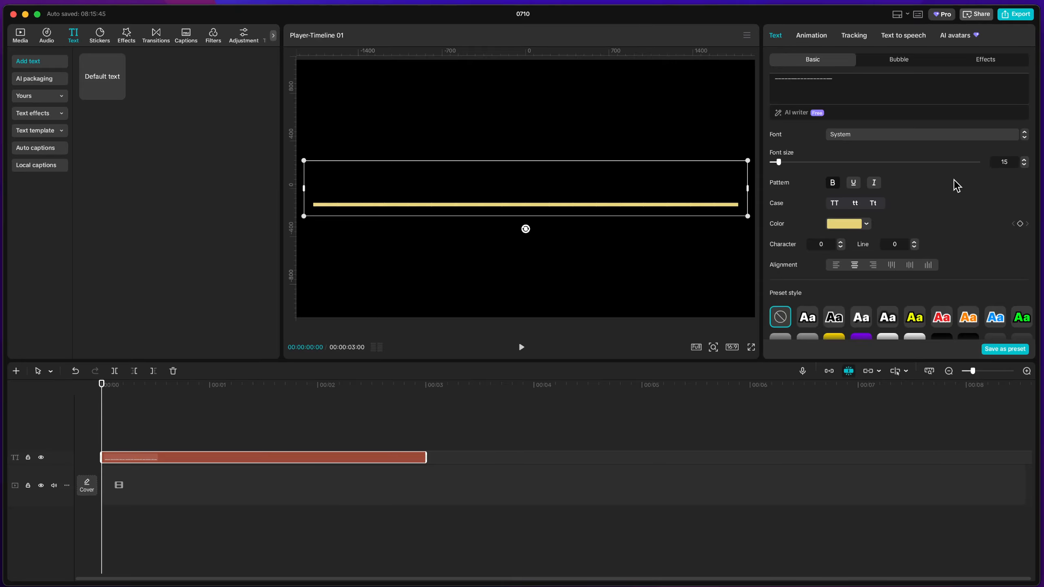
click(534, 279)
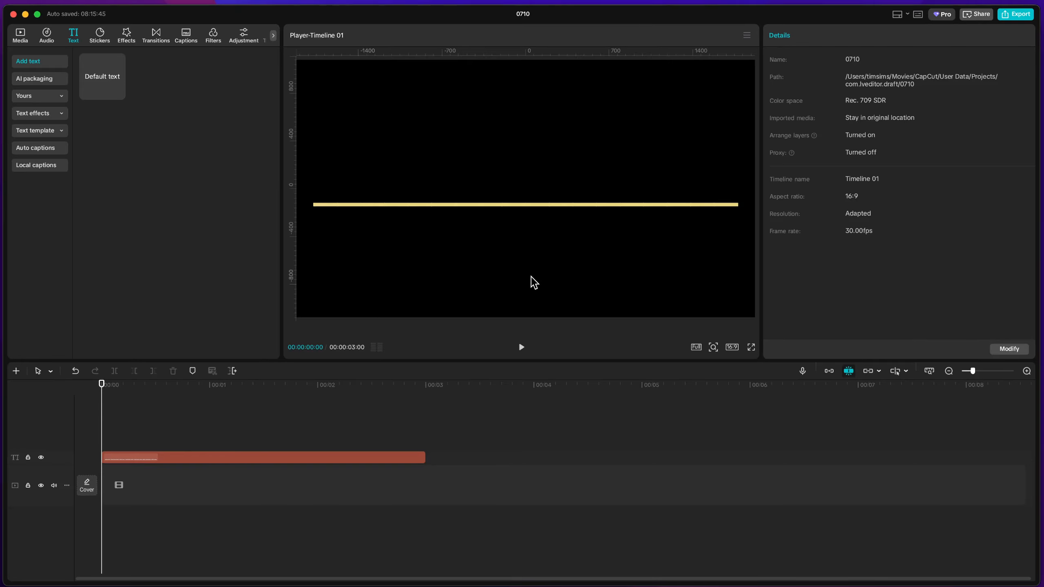